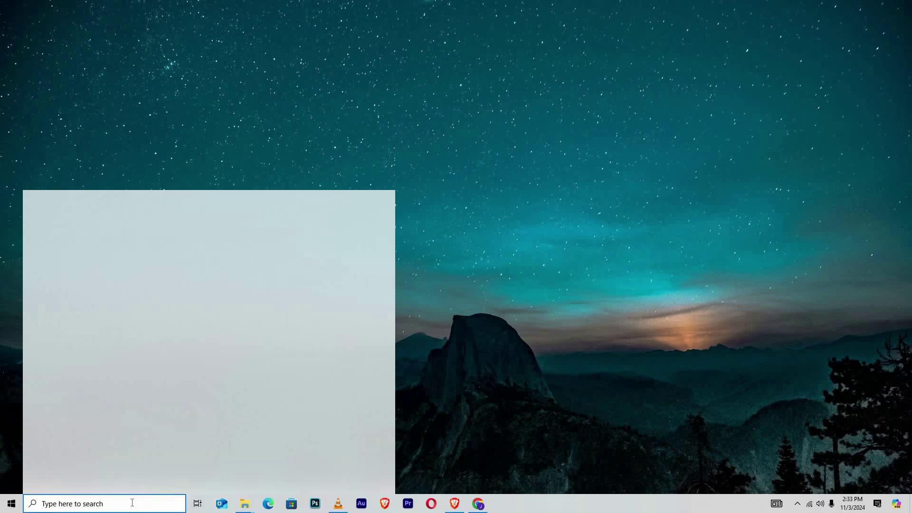
{"action": "type", "text": "Control Panel"}
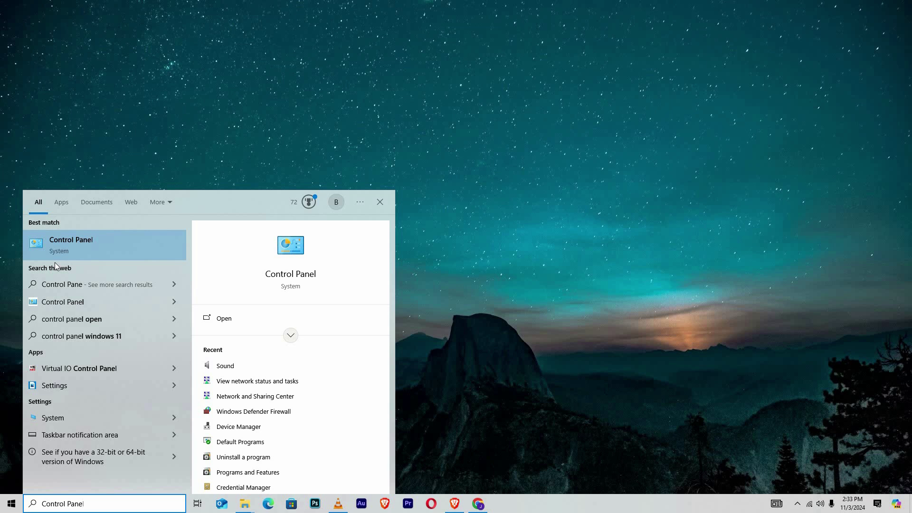
Open Control Panel from the Windows search results.
{"action": "left_click", "coordinate": [111, 245]}
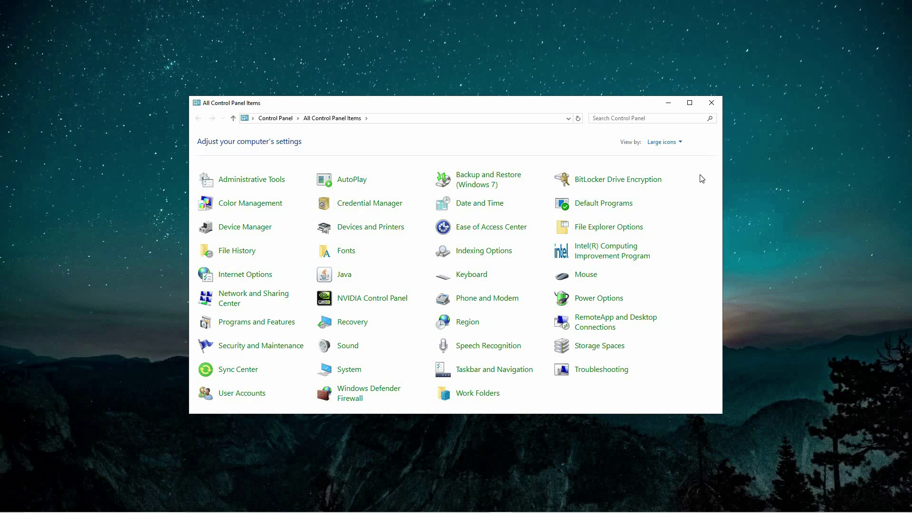
Switch to Category view and go to Network and Internet's Network and Sharing Center.
{"action": "left_click", "coordinate": [666, 143]}
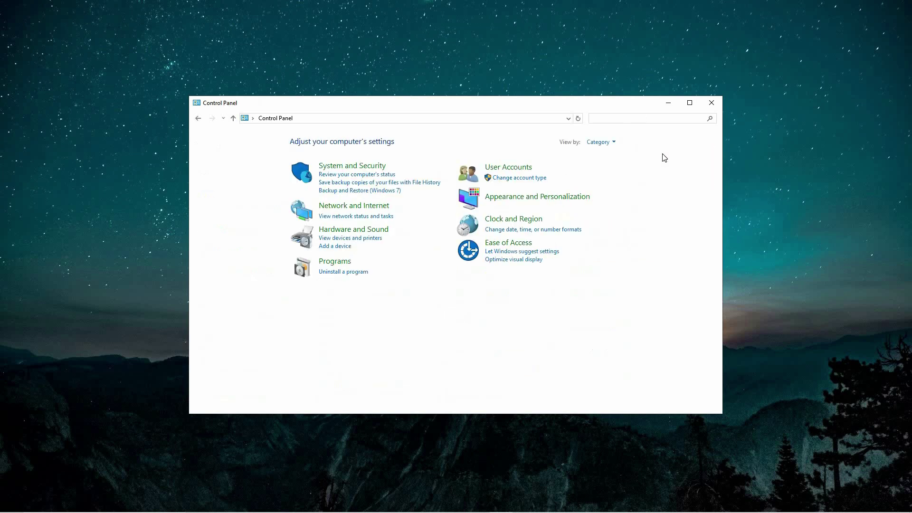
{"action": "left_click", "coordinate": [351, 210]}
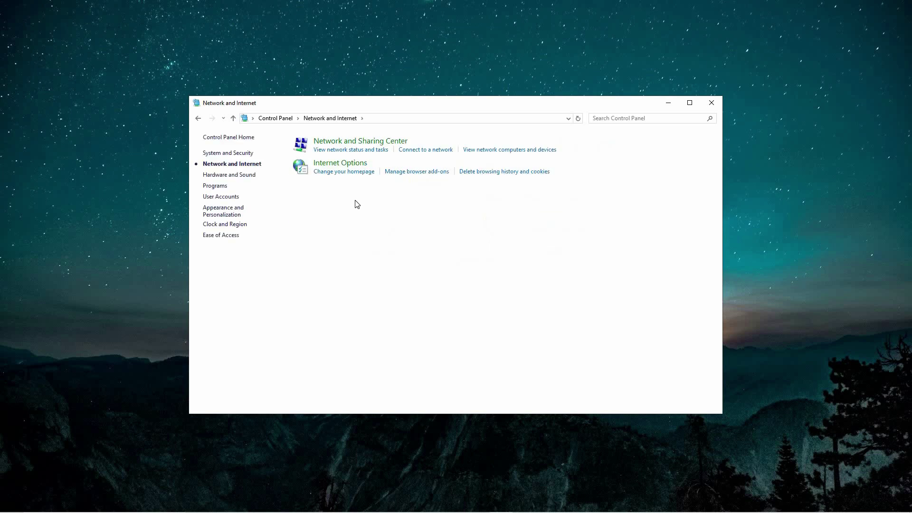
{"action": "left_click", "coordinate": [362, 151]}
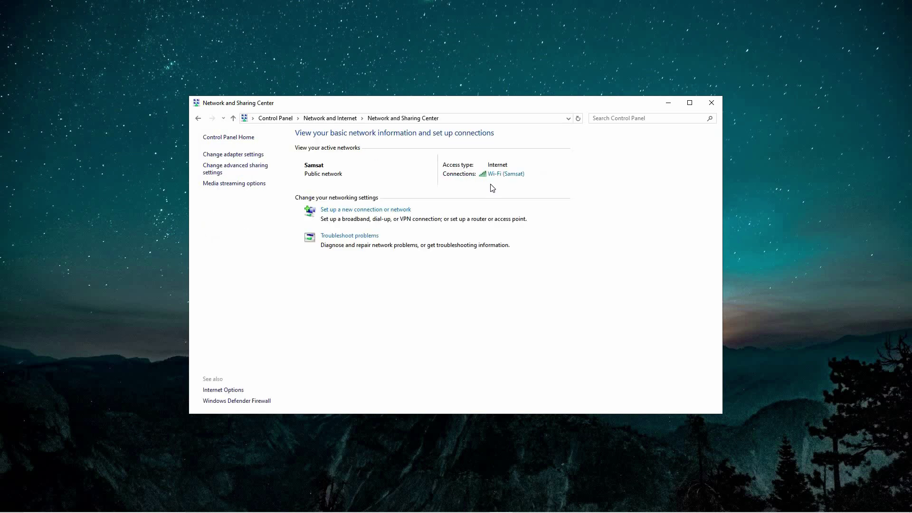
Show the network adapters list and bring up the Wi-Fi adapter's context menu.
{"action": "left_click", "coordinate": [233, 154]}
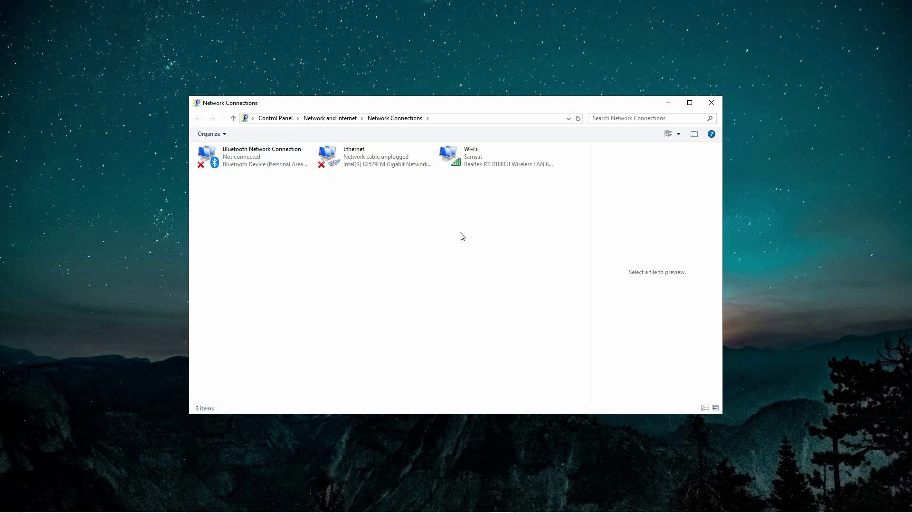
{"action": "right_click", "coordinate": [494, 159]}
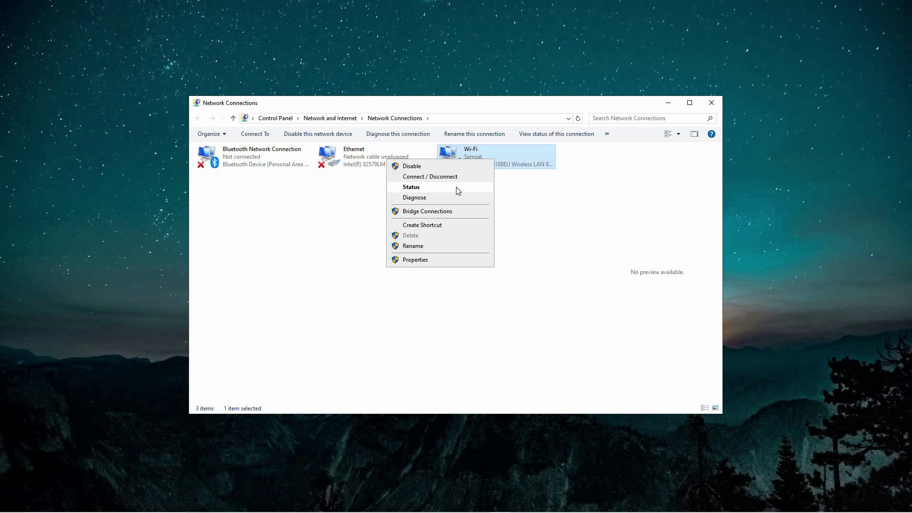
Review the Wi-Fi adapter's Properties, then cancel without making changes.
{"action": "left_click", "coordinate": [453, 259]}
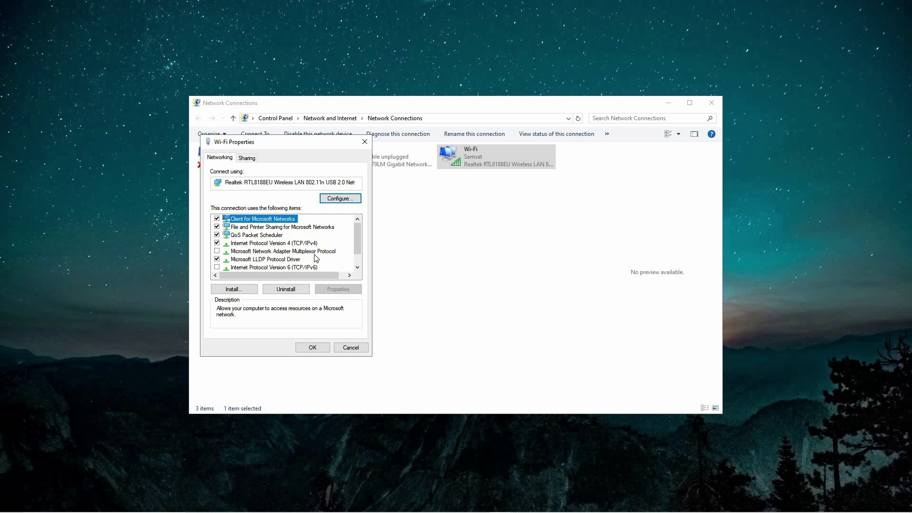
{"action": "scroll", "coordinate": [319, 260], "scroll_direction": "down", "scroll_amount": 2}
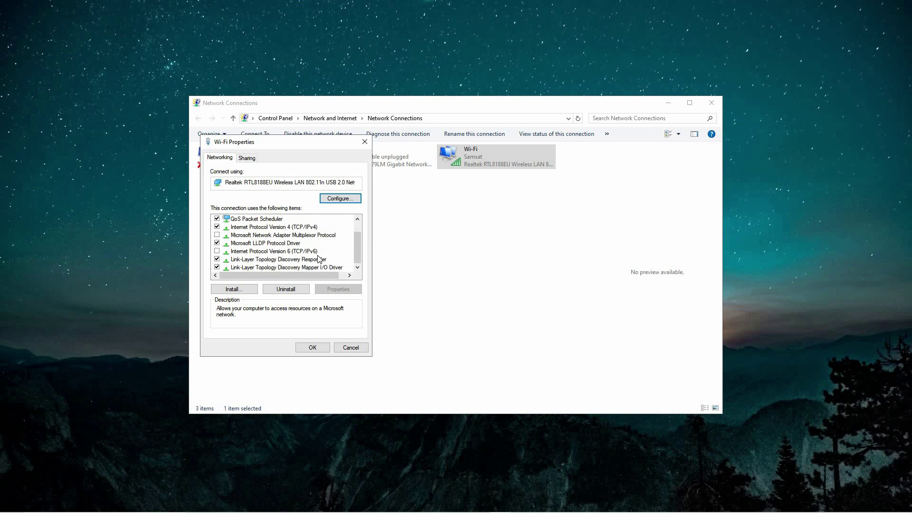
{"action": "left_click", "coordinate": [347, 346]}
{"action": "left_click", "coordinate": [711, 103]}
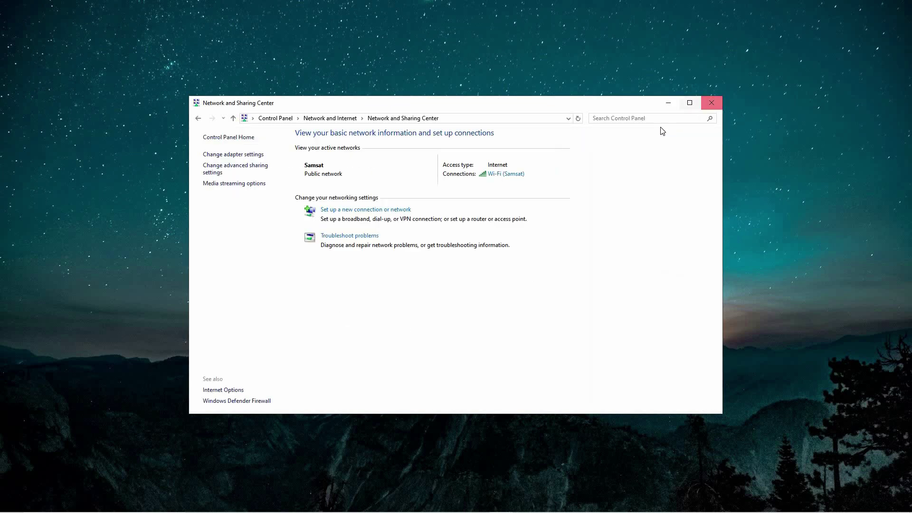